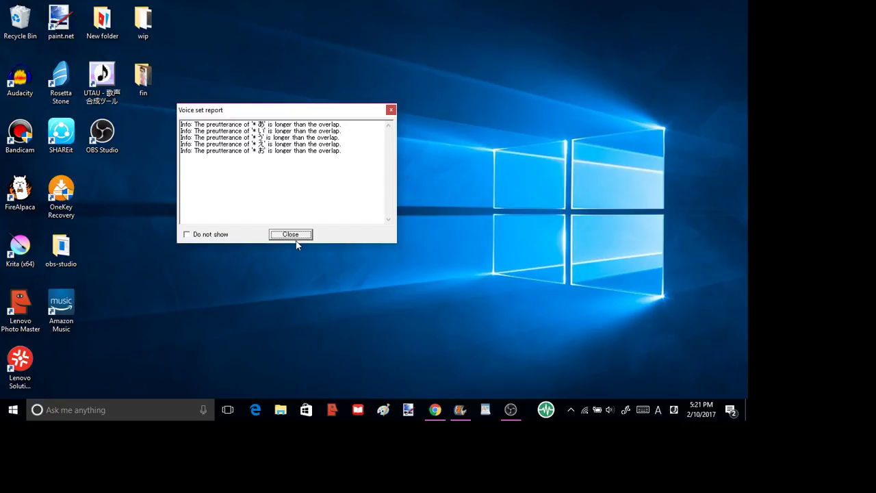
Dismiss the voice set report and maximize the new project's piano roll window
{"action": "left_click", "coordinate": [291, 234]}
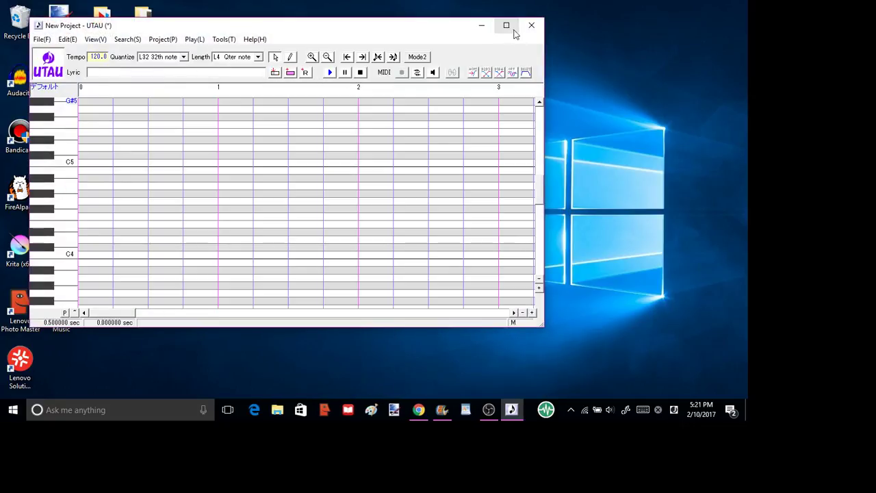
{"action": "left_click", "coordinate": [505, 23]}
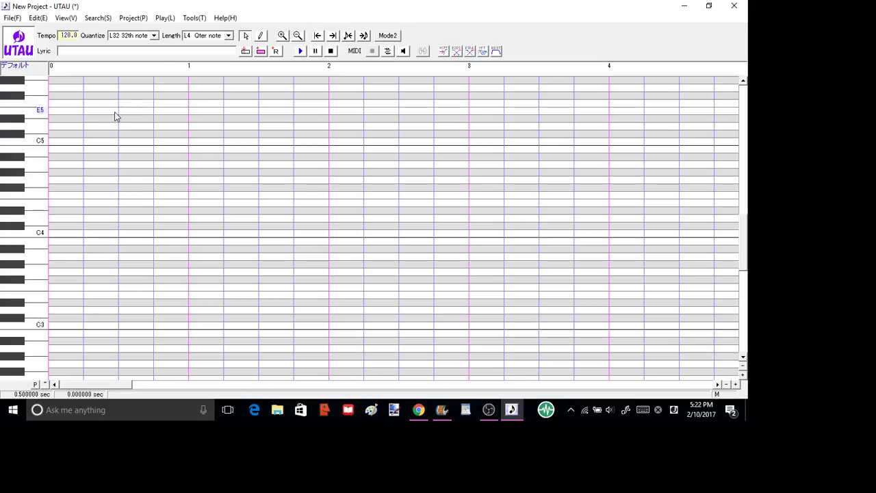
{"action": "scroll", "coordinate": [108, 126], "scroll_direction": "up", "scroll_amount": 3}
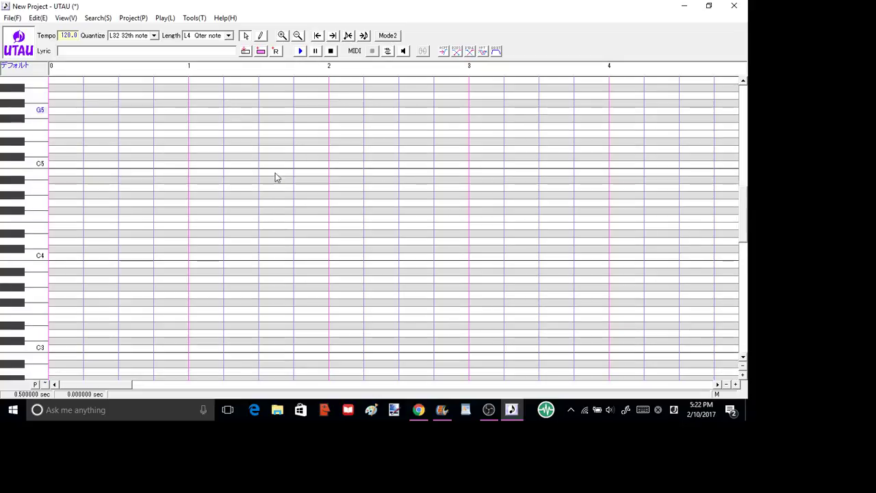
{"action": "scroll", "coordinate": [274, 177], "scroll_direction": "up", "scroll_amount": 3}
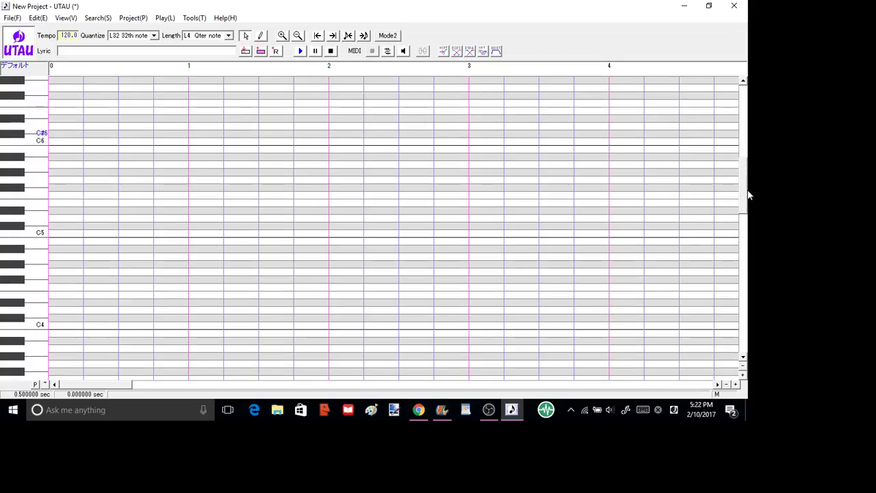
{"action": "left_click_drag", "start_coordinate": [744, 205], "coordinate": [716, 301]}
Check the running capture in OBS Studio and close the empty UTAU project
{"action": "left_click", "coordinate": [489, 410]}
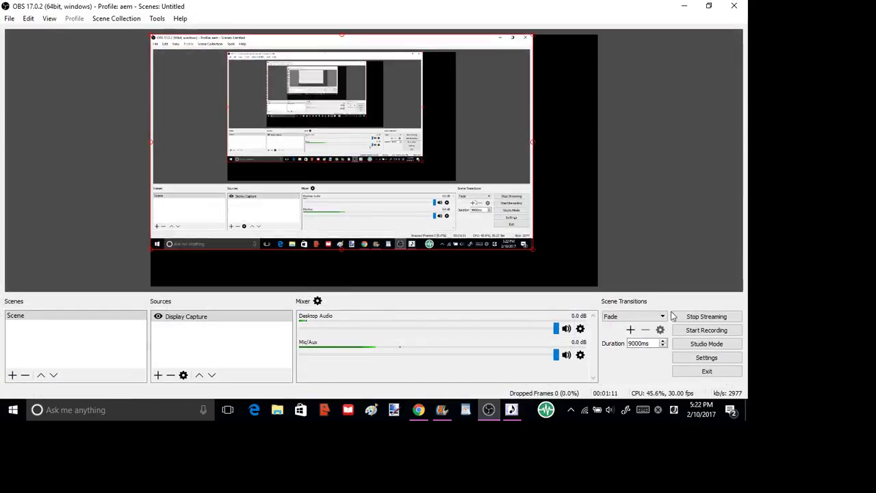
{"action": "left_click", "coordinate": [684, 6]}
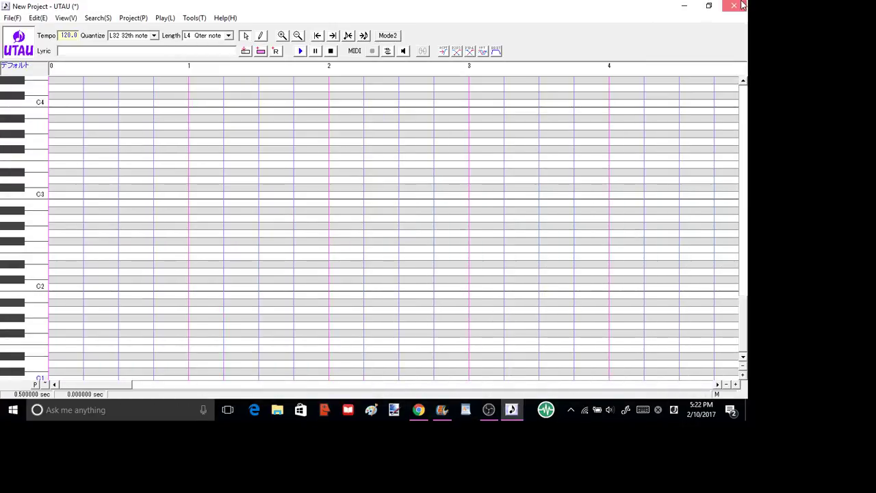
{"action": "left_click", "coordinate": [734, 5]}
{"action": "left_click", "coordinate": [511, 410]}
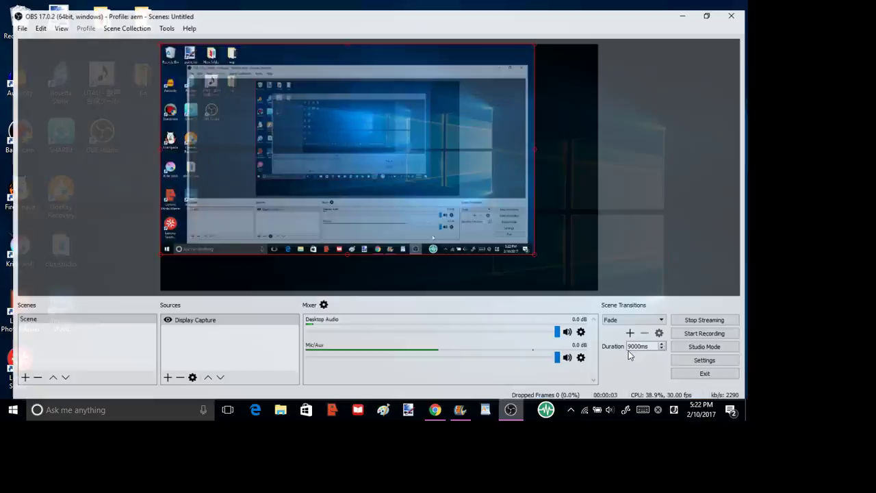
{"action": "left_click", "coordinate": [683, 6]}
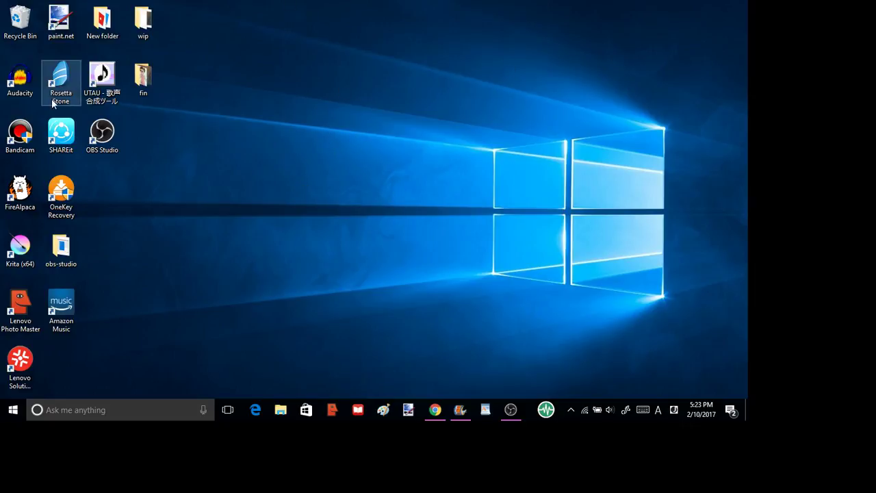
Launch UTAU from the desktop, dismiss its voice set report and maximize the project window
{"action": "double_click", "coordinate": [93, 78]}
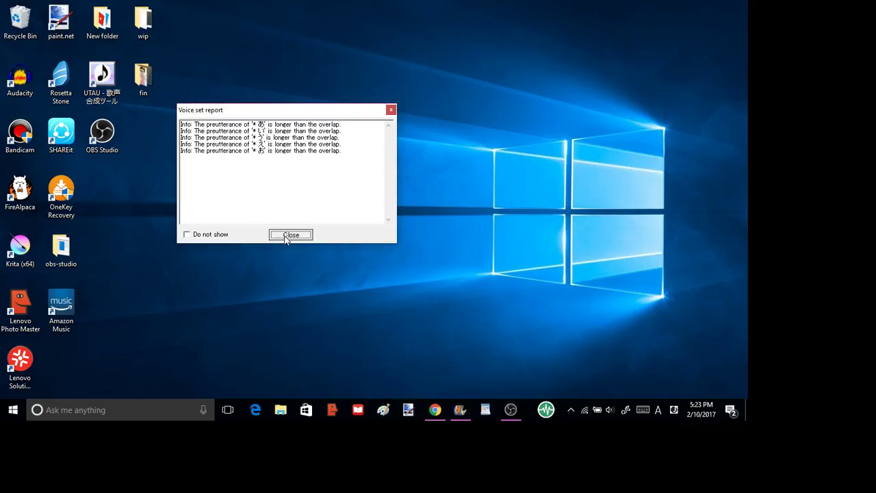
{"action": "left_click", "coordinate": [290, 235]}
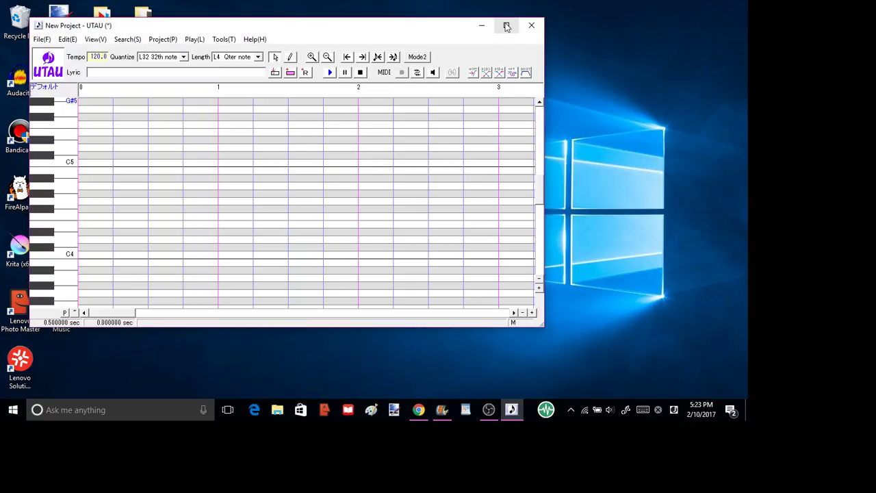
{"action": "left_click", "coordinate": [507, 26]}
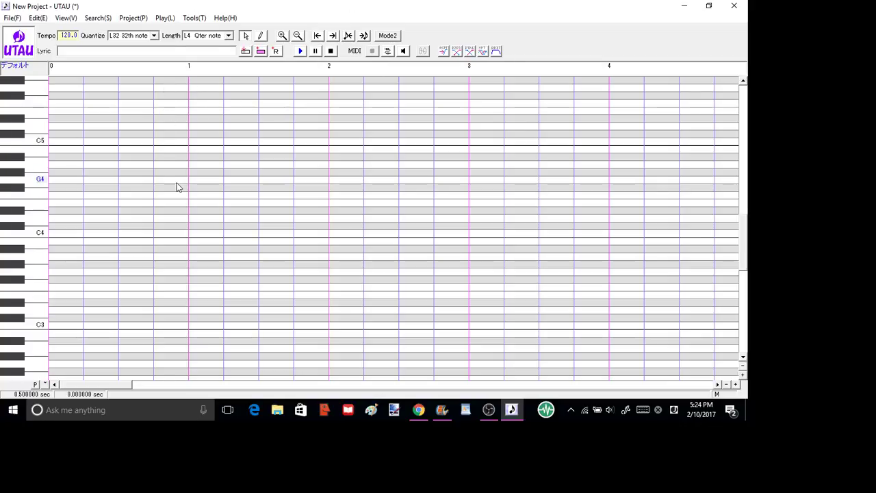
Draw a long あ note at C5, a short one at G#5 and a long one at F#4, and play the selected region
{"action": "scroll", "coordinate": [139, 94], "scroll_direction": "up", "scroll_amount": 1}
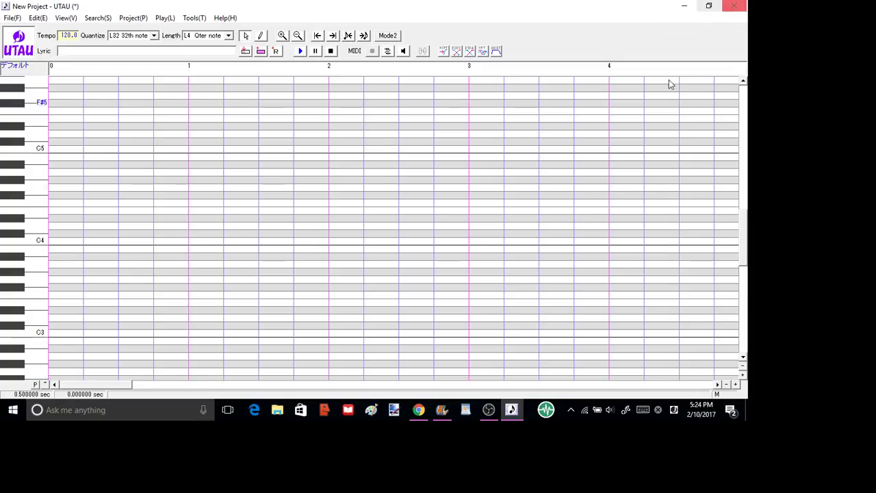
{"action": "left_click", "coordinate": [261, 35]}
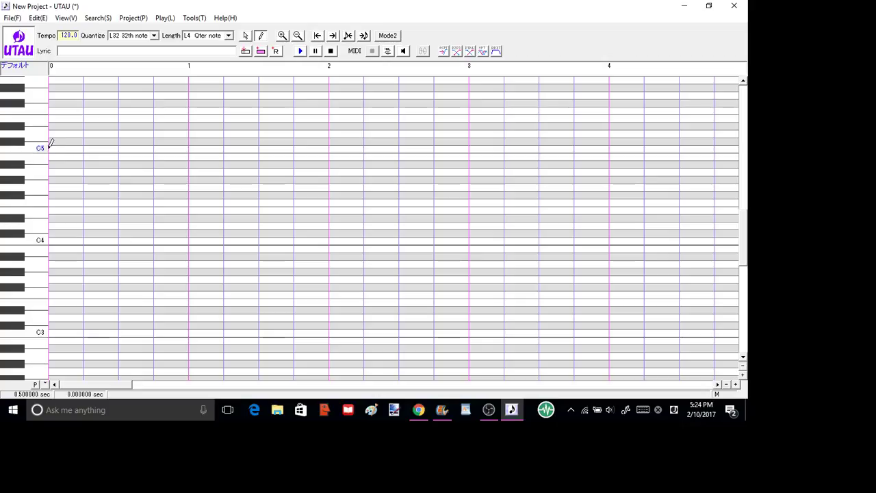
{"action": "left_click_drag", "start_coordinate": [50, 146], "coordinate": [374, 145]}
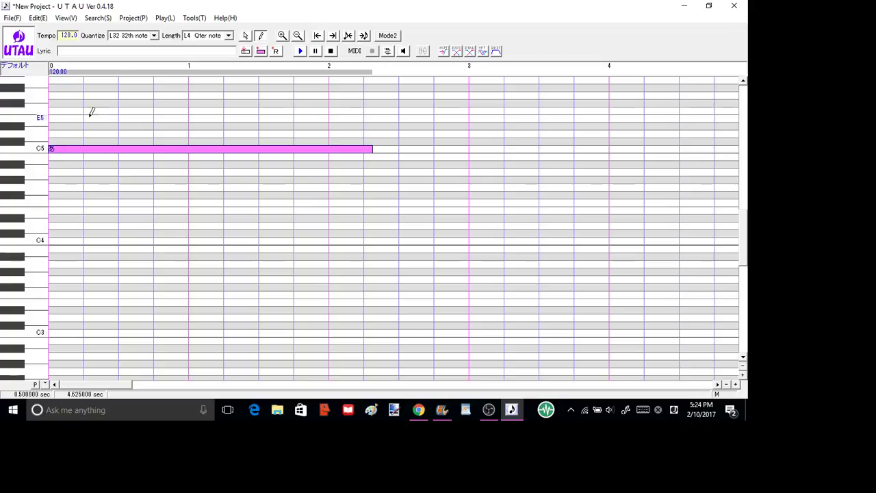
{"action": "mouse_move", "coordinate": [52, 87]}
{"action": "left_mouse_down"}
{"action": "mouse_move", "coordinate": [81, 88]}
{"action": "mouse_move", "coordinate": [70, 88]}
{"action": "left_mouse_up"}
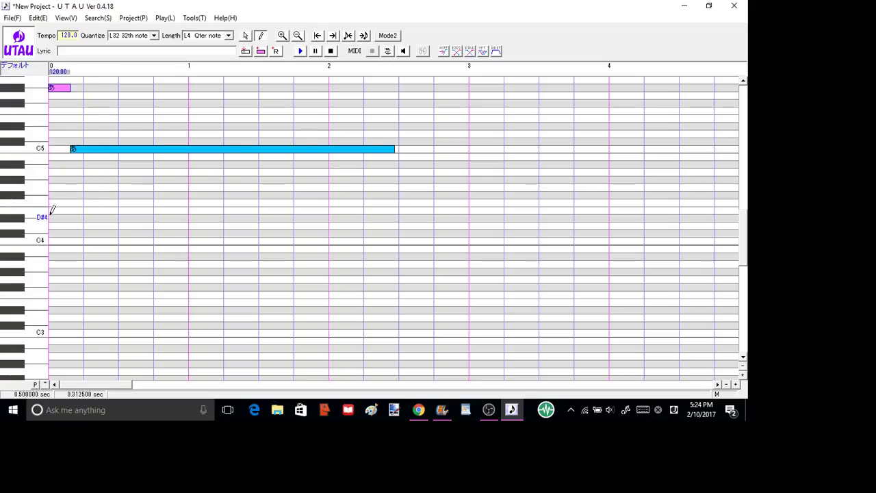
{"action": "mouse_move", "coordinate": [49, 209]}
{"action": "left_mouse_down"}
{"action": "mouse_move", "coordinate": [429, 190]}
{"action": "mouse_move", "coordinate": [422, 195]}
{"action": "left_mouse_up"}
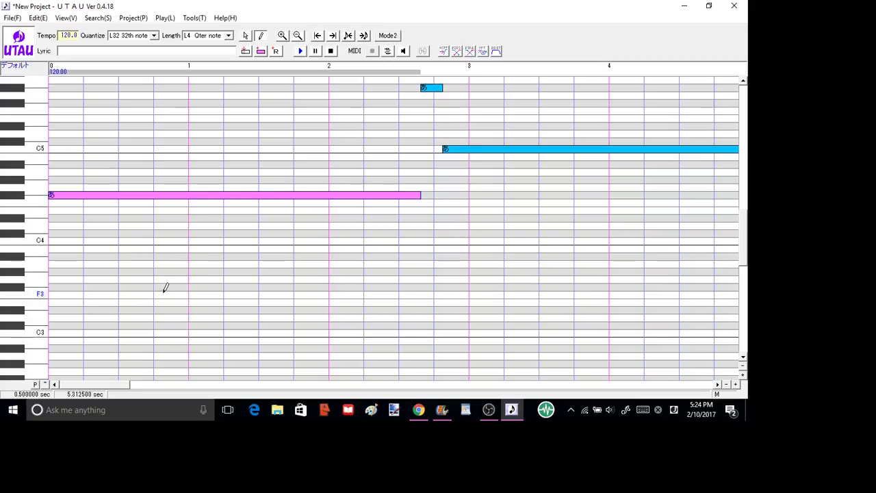
{"action": "left_click", "coordinate": [165, 18]}
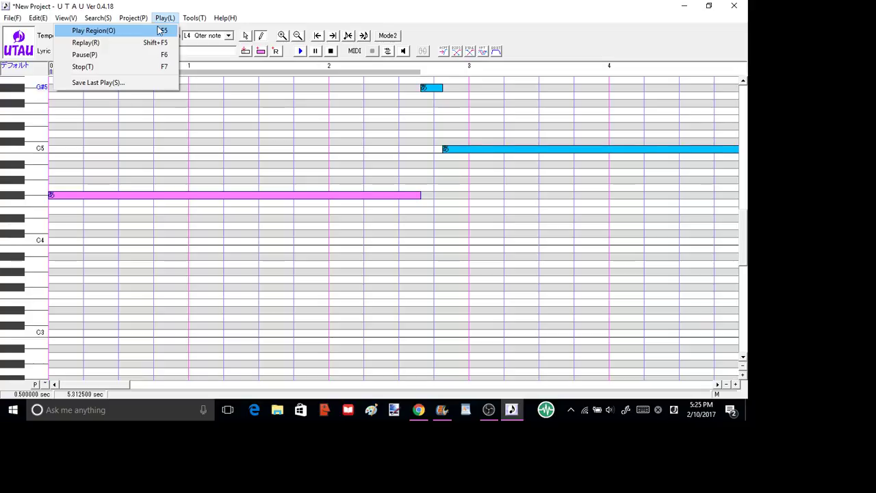
{"action": "left_click", "coordinate": [160, 31]}
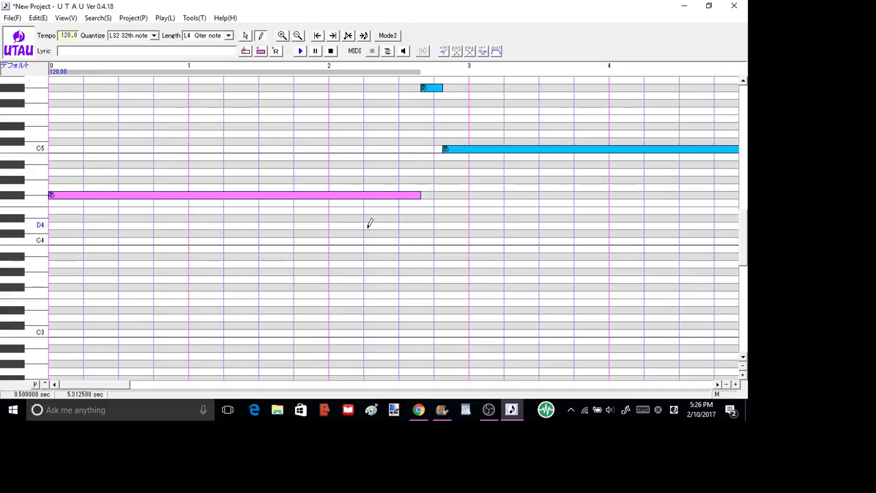
Edit the F#4 note's properties: lyric h, note F4, length 5412 and intensity 125%
{"action": "right_click", "coordinate": [297, 198]}
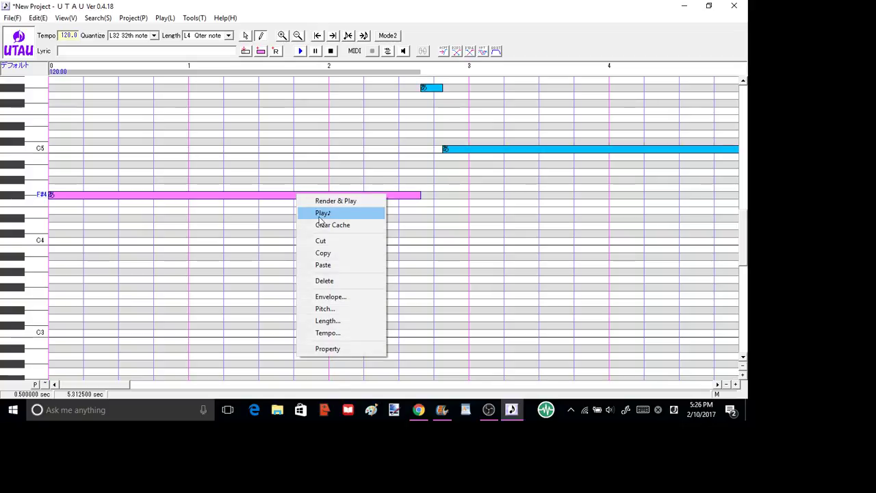
{"action": "left_click", "coordinate": [328, 349]}
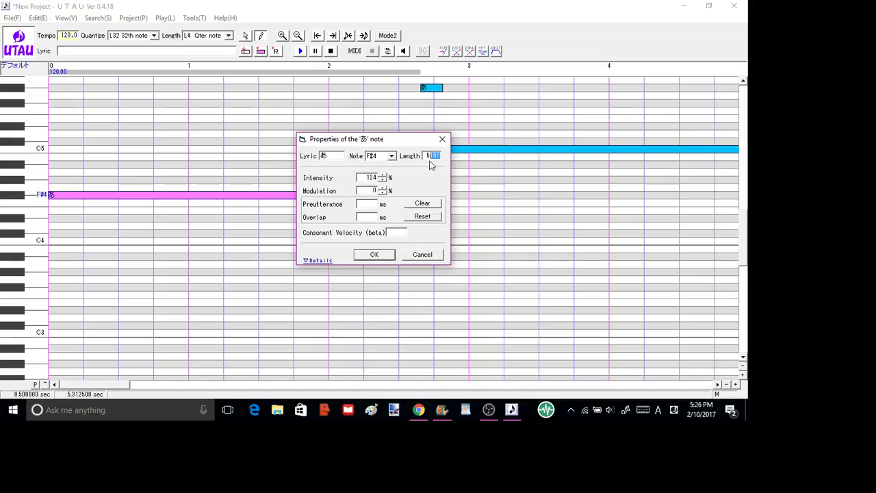
{"action": "type", "text": "412"}
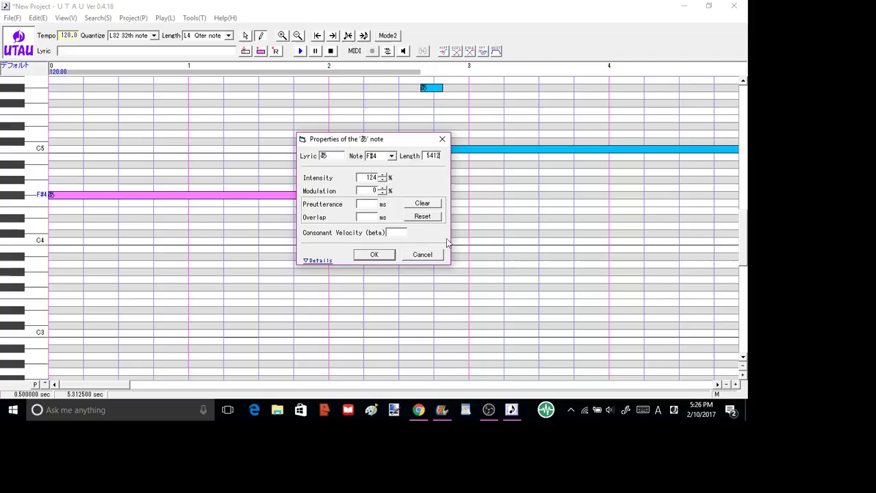
{"action": "left_click", "coordinate": [391, 156]}
{"action": "left_click", "coordinate": [384, 178]}
{"action": "left_click", "coordinate": [382, 177]}
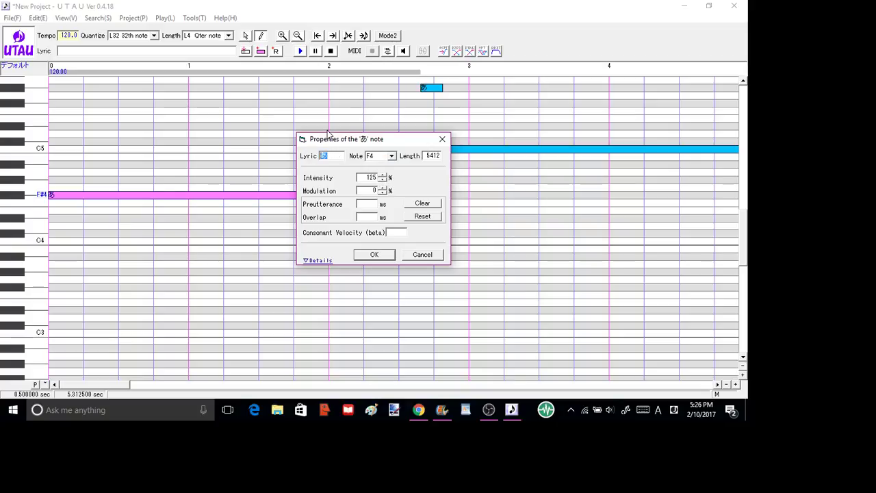
{"action": "key", "text": "BackSpace"}
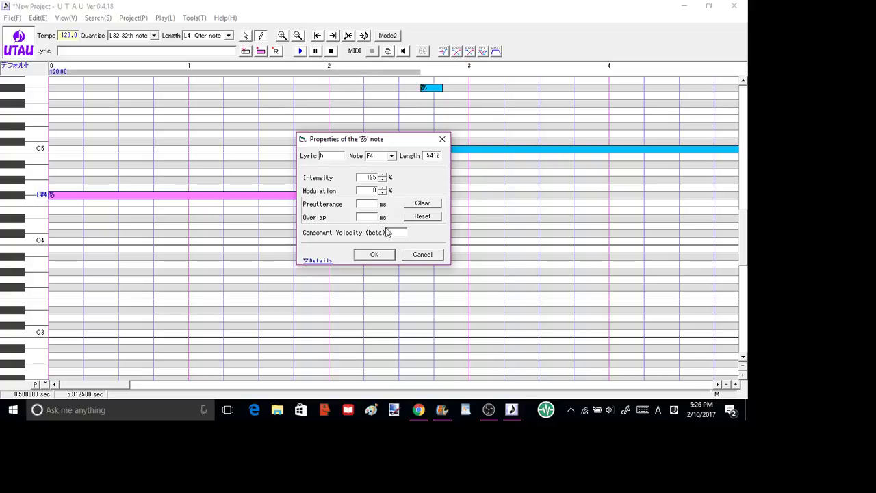
{"action": "left_click", "coordinate": [374, 254]}
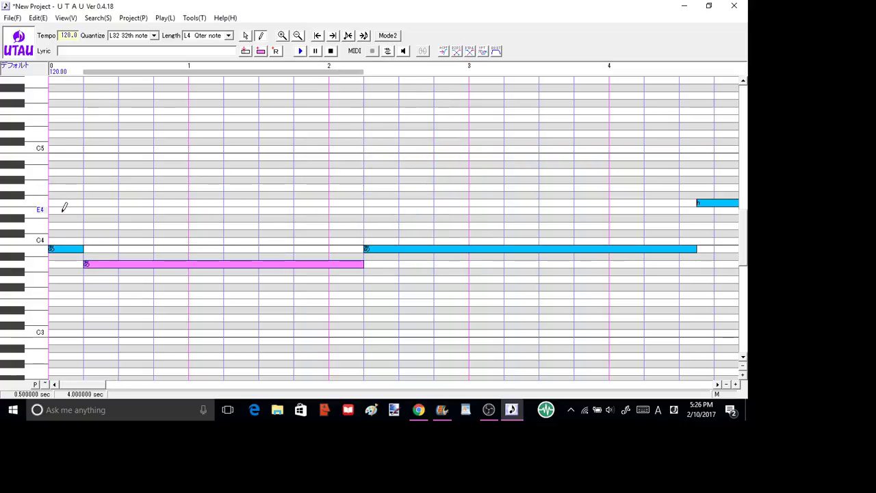
Locate the long note with lyric h at F4, select it and play its region
{"action": "scroll", "coordinate": [248, 307], "scroll_direction": "down", "scroll_amount": 1}
{"action": "scroll", "coordinate": [266, 280], "scroll_direction": "down", "scroll_amount": 4}
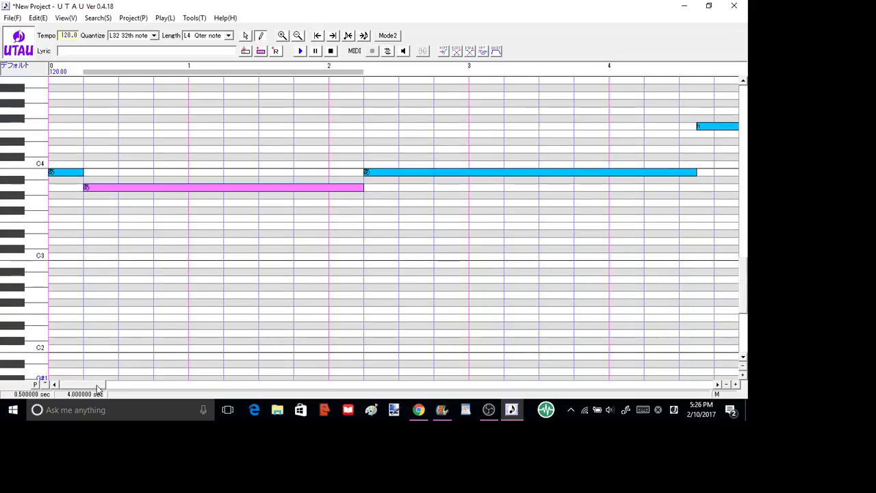
{"action": "left_click_drag", "start_coordinate": [98, 388], "coordinate": [239, 388]}
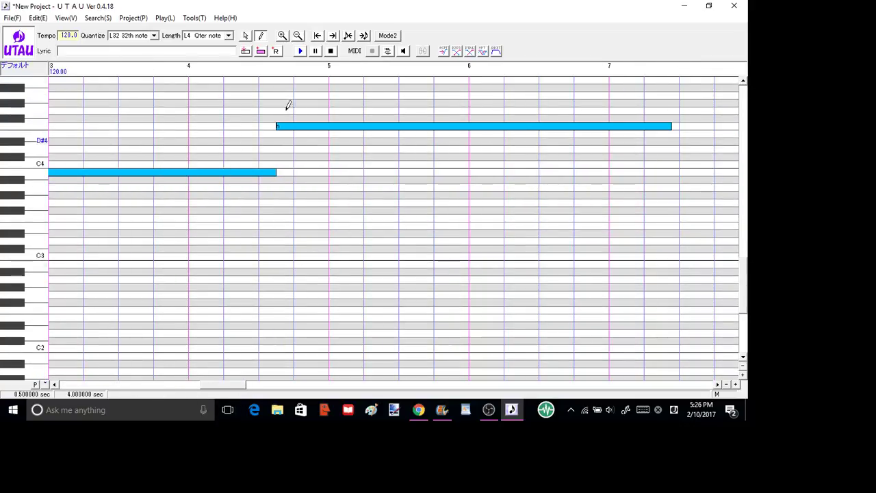
{"action": "left_click", "coordinate": [330, 127]}
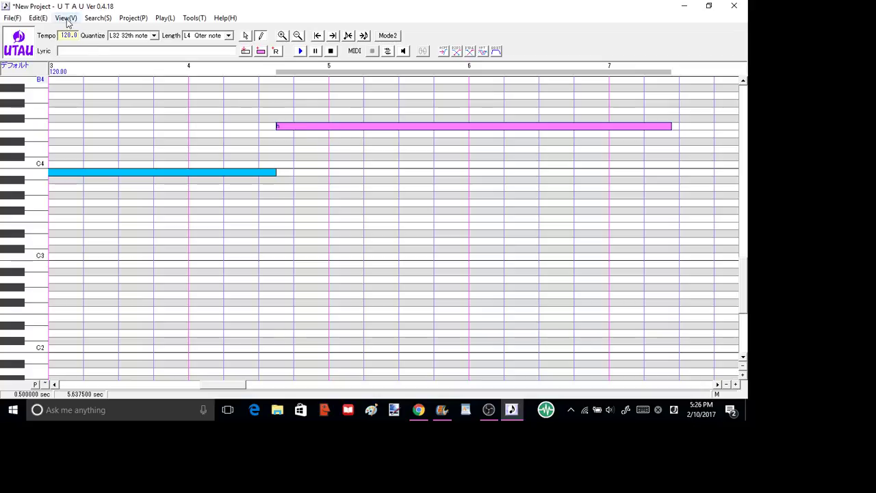
{"action": "left_click", "coordinate": [164, 18]}
{"action": "left_click", "coordinate": [160, 29]}
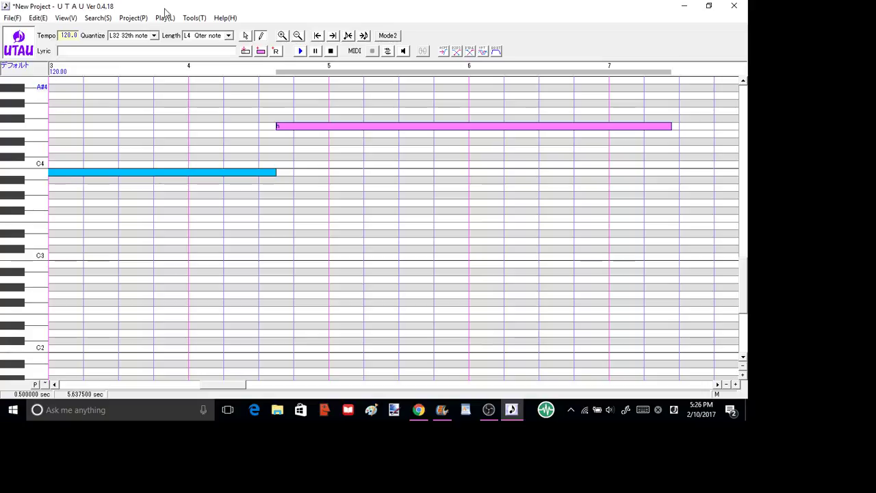
{"action": "left_click", "coordinate": [164, 17]}
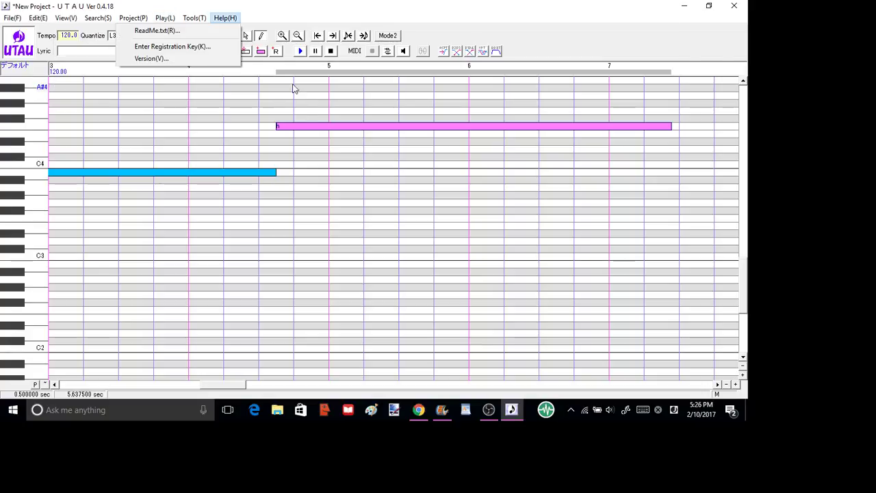
Set the lyric of the long F4 note to の in its properties, using the on-screen Japanese keyboard
{"action": "right_click", "coordinate": [315, 126]}
{"action": "left_click", "coordinate": [358, 278]}
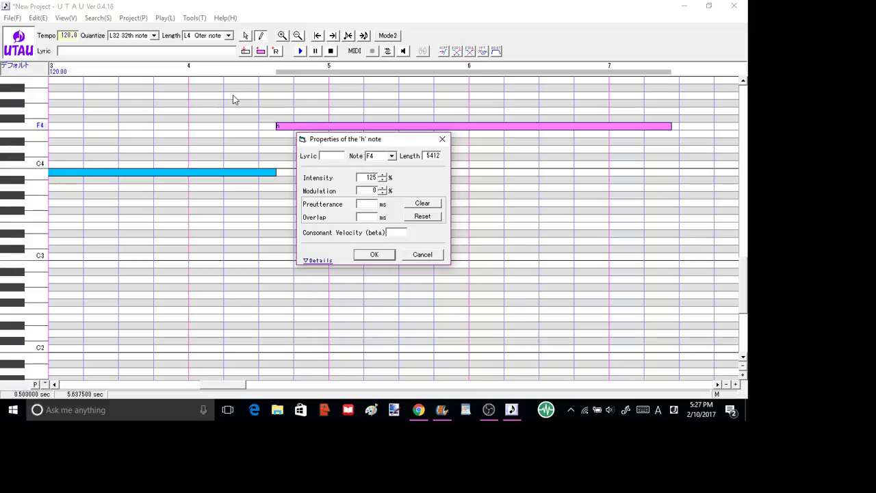
{"action": "left_click", "coordinate": [643, 410]}
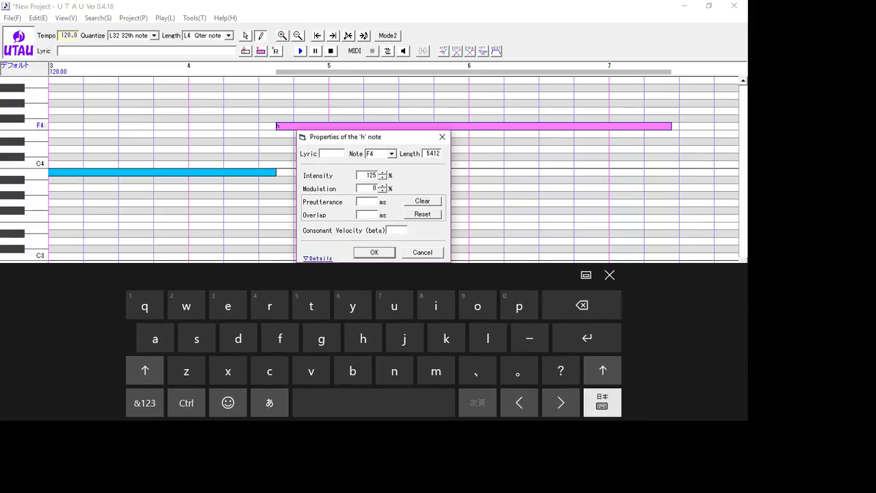
{"action": "left_click", "coordinate": [603, 403]}
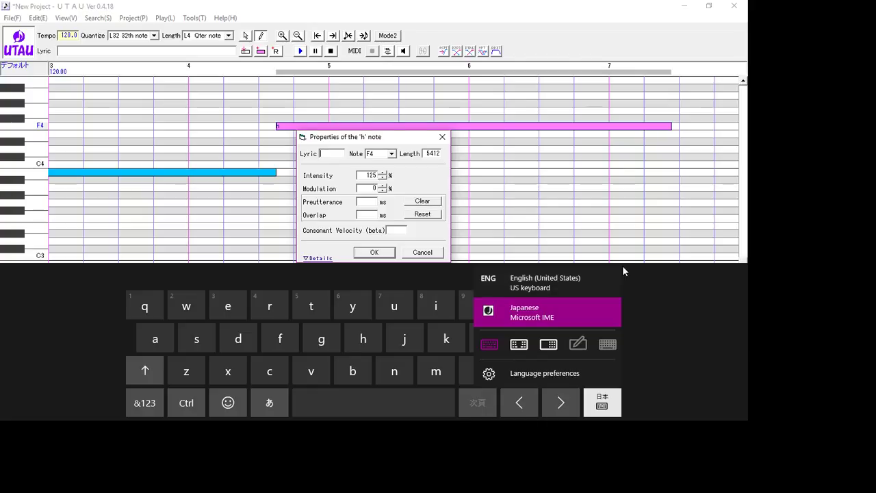
{"action": "left_click", "coordinate": [676, 349]}
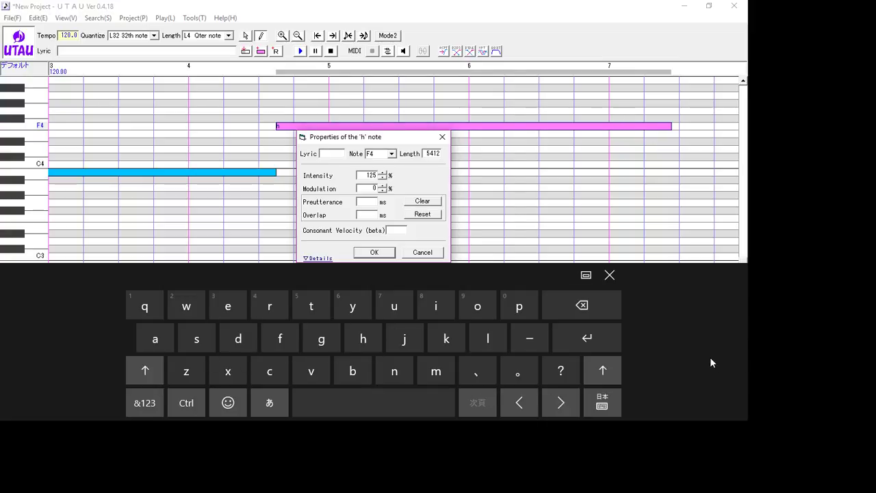
{"action": "left_click", "coordinate": [394, 373]}
{"action": "left_click", "coordinate": [477, 307]}
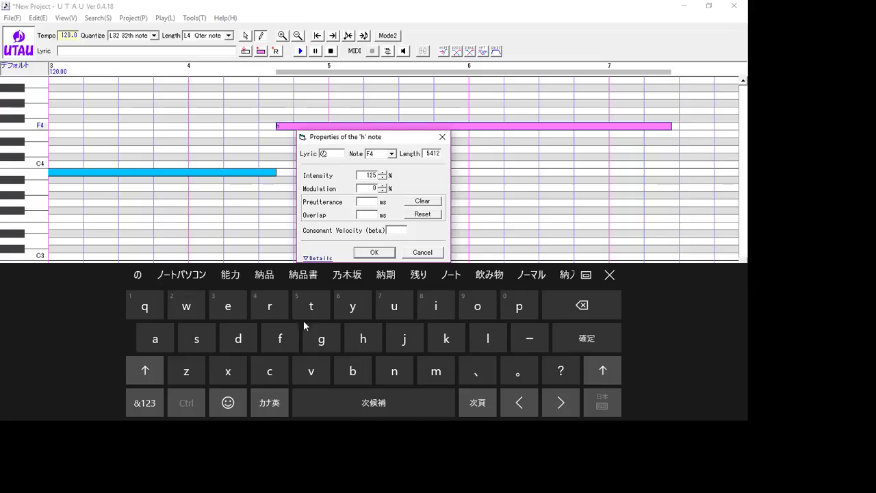
{"action": "left_click", "coordinate": [134, 276]}
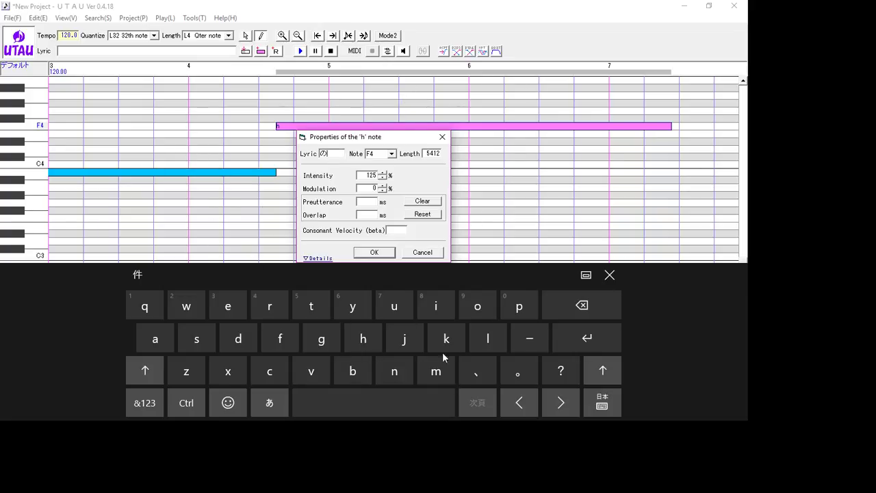
{"action": "left_click", "coordinate": [609, 273]}
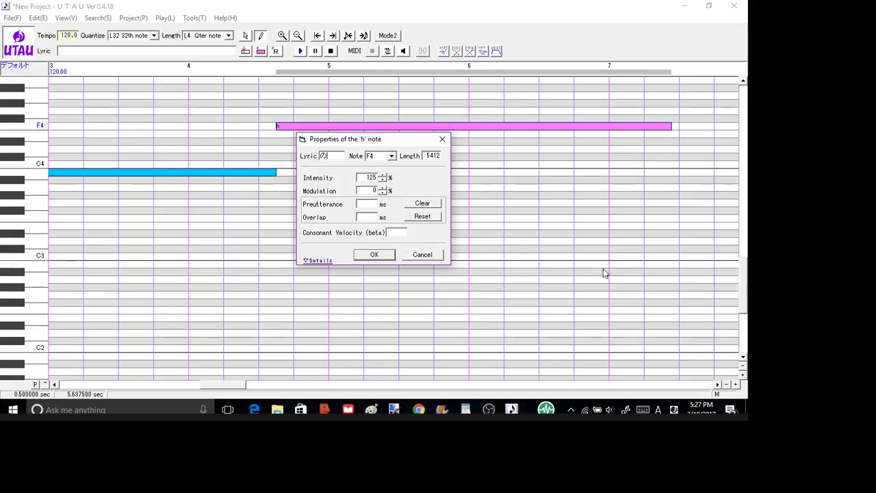
{"action": "left_click", "coordinate": [373, 254]}
Draw a short note at C#3 ahead of the long の note, and play the region of the の note
{"action": "left_click_drag", "start_coordinate": [279, 249], "coordinate": [366, 248]}
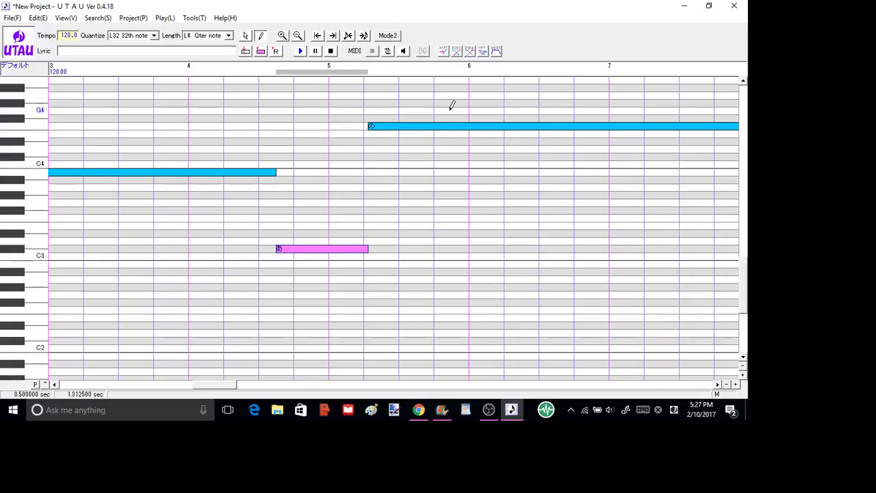
{"action": "left_click", "coordinate": [424, 130]}
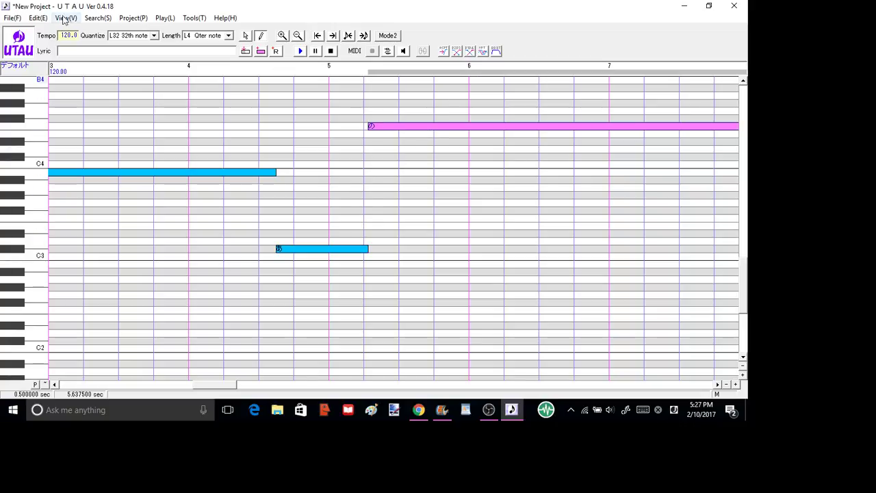
{"action": "left_click", "coordinate": [165, 18]}
{"action": "left_click", "coordinate": [157, 33]}
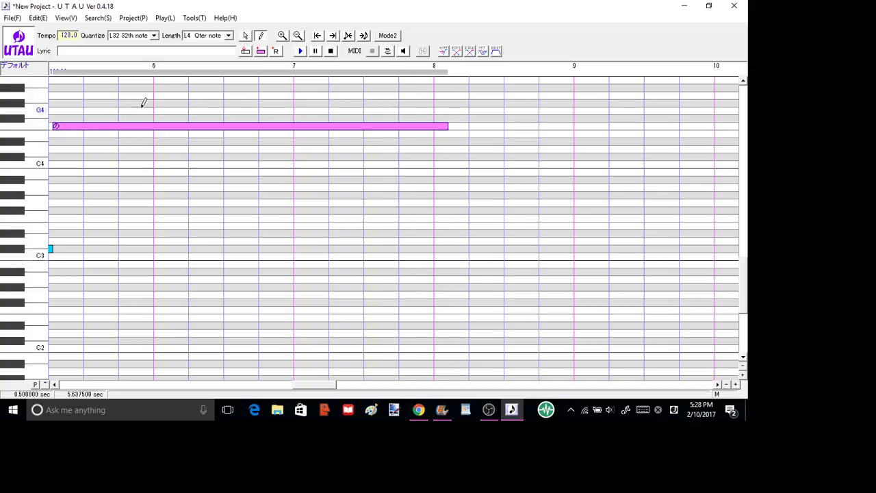
Examine the piano roll's pitch range from the low octaves around C3 up past C7
{"action": "scroll", "coordinate": [157, 198], "scroll_direction": "up", "scroll_amount": 4}
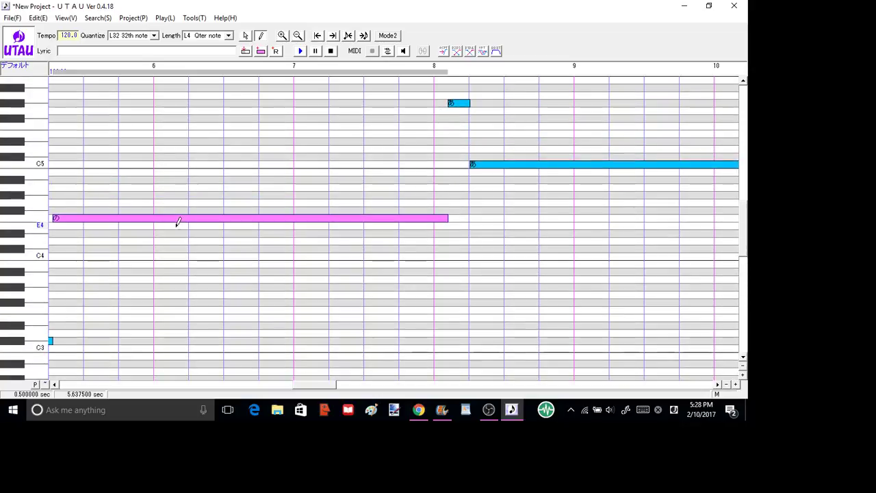
{"action": "scroll", "coordinate": [181, 212], "scroll_direction": "down", "scroll_amount": 2}
{"action": "scroll", "coordinate": [171, 239], "scroll_direction": "down", "scroll_amount": 1}
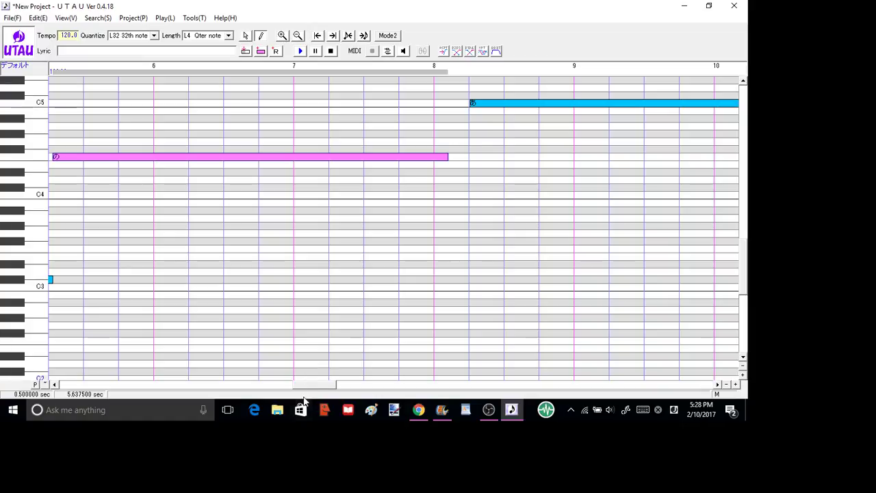
{"action": "scroll", "coordinate": [199, 215], "scroll_direction": "up", "scroll_amount": 4}
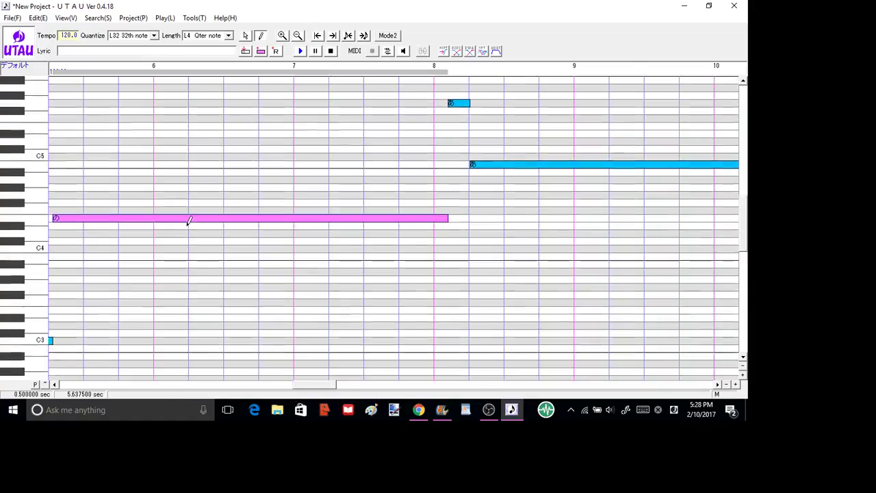
{"action": "scroll", "coordinate": [216, 192], "scroll_direction": "up", "scroll_amount": 6}
{"action": "scroll", "coordinate": [240, 171], "scroll_direction": "down", "scroll_amount": 4}
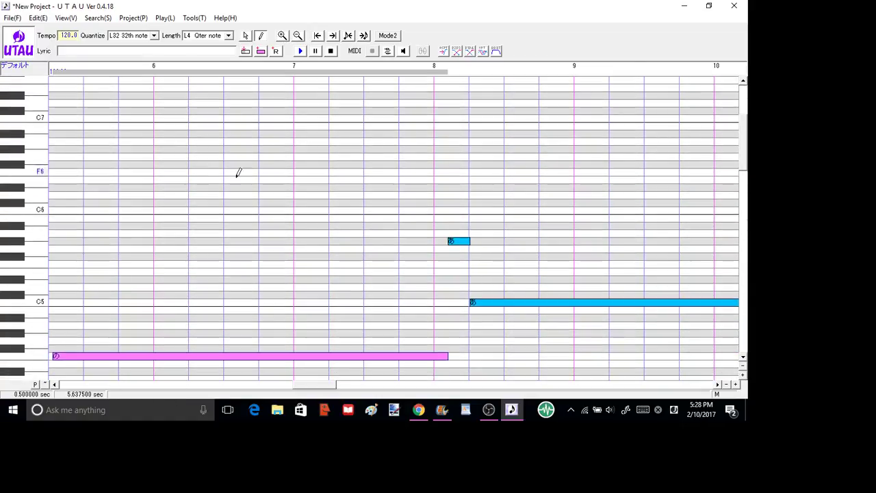
{"action": "scroll", "coordinate": [261, 135], "scroll_direction": "down", "scroll_amount": 2}
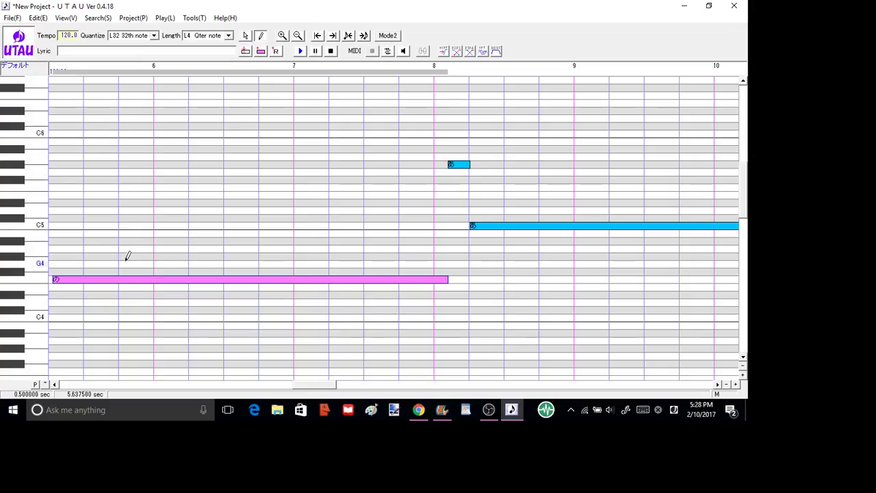
Draw long notes at B7, the highest pitch of the piano roll, select the earlier one and play its region
{"action": "scroll", "coordinate": [247, 158], "scroll_direction": "up", "scroll_amount": 5}
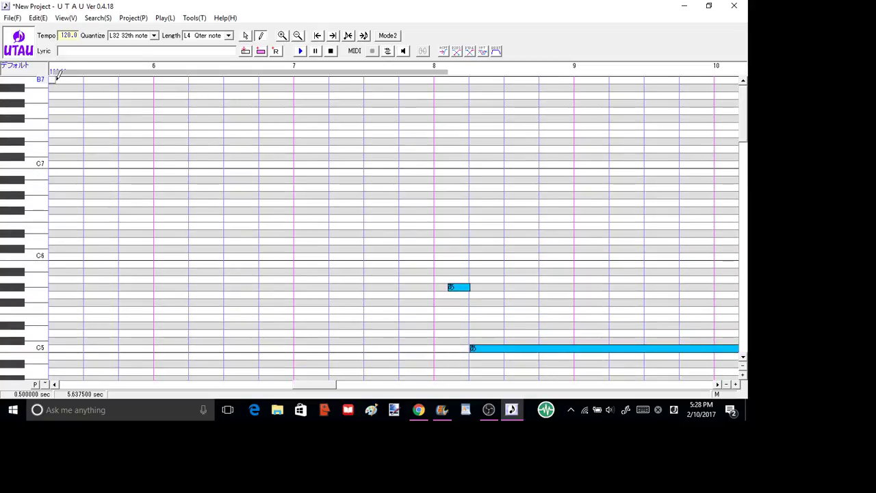
{"action": "mouse_move", "coordinate": [57, 80]}
{"action": "left_mouse_down"}
{"action": "mouse_move", "coordinate": [197, 89]}
{"action": "mouse_move", "coordinate": [317, 72]}
{"action": "mouse_move", "coordinate": [349, 79]}
{"action": "left_mouse_up"}
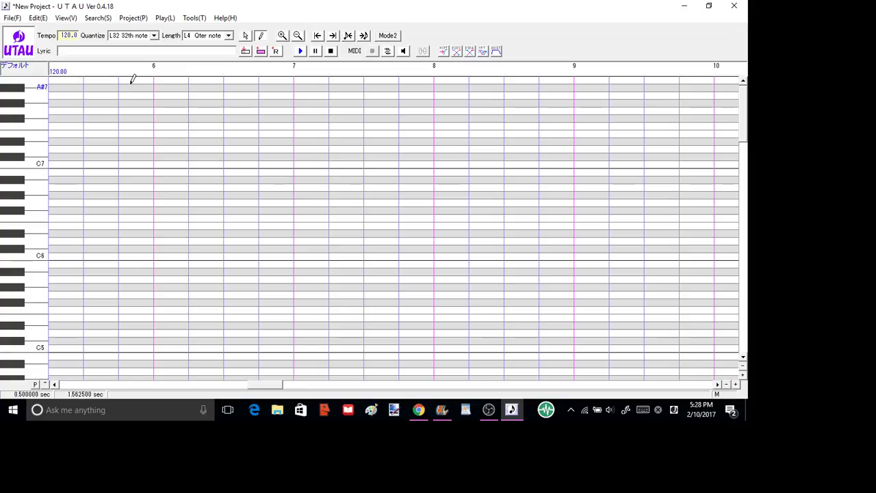
{"action": "mouse_move", "coordinate": [52, 77]}
{"action": "left_mouse_down"}
{"action": "mouse_move", "coordinate": [345, 67]}
{"action": "mouse_move", "coordinate": [362, 77]}
{"action": "left_mouse_up"}
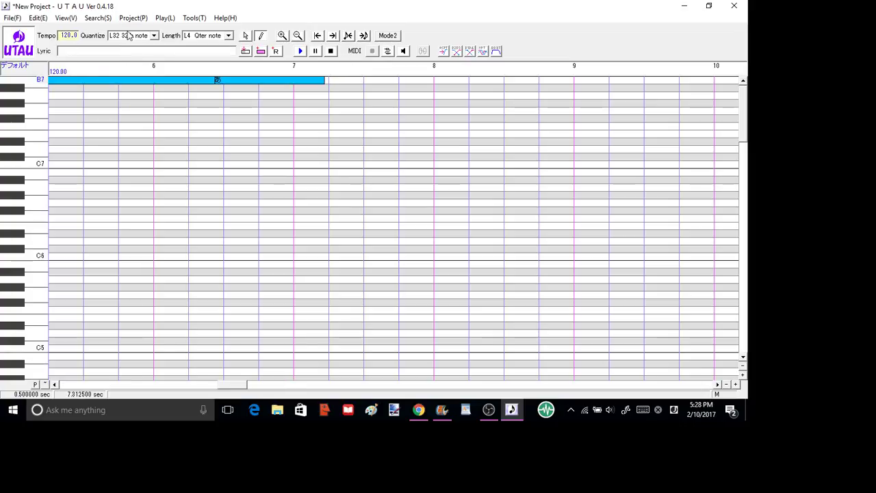
{"action": "left_click", "coordinate": [130, 80]}
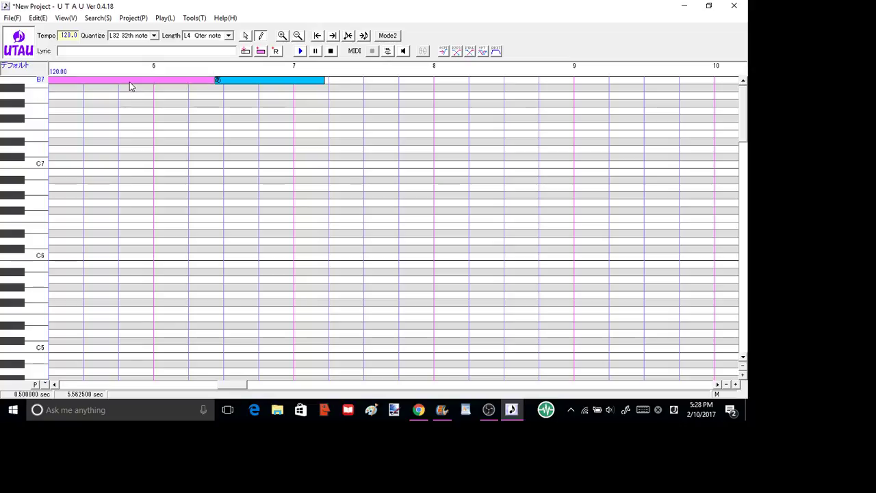
{"action": "left_click", "coordinate": [165, 18]}
{"action": "left_click", "coordinate": [144, 33]}
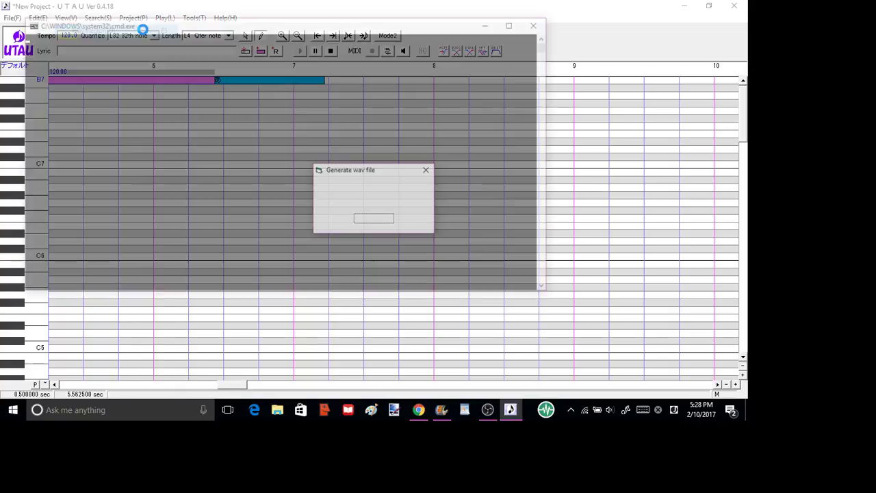